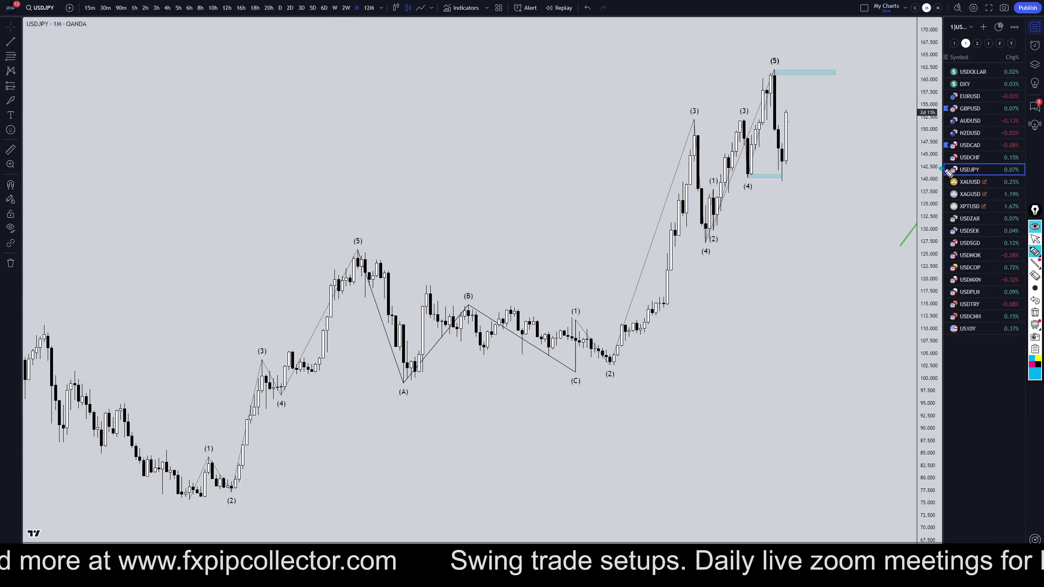
- Mark USDJPY in the watchlist and the timeframe bar, then sketch a first drop from (5)
{"action": "left_click_drag", "start_coordinate": [952, 173], "coordinate": [907, 157]}
{"action": "left_click_drag", "start_coordinate": [363, 19], "coordinate": [135, 17]}
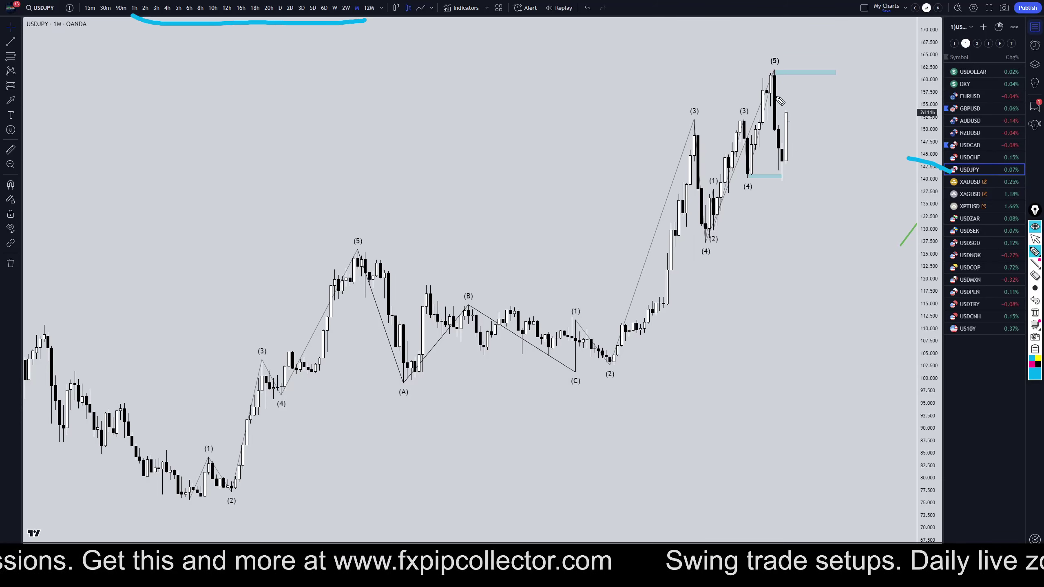
{"action": "mouse_move", "coordinate": [775, 80]}
{"action": "left_mouse_down"}
{"action": "mouse_move", "coordinate": [782, 164]}
{"action": "mouse_move", "coordinate": [793, 114]}
{"action": "mouse_move", "coordinate": [818, 189]}
{"action": "mouse_move", "coordinate": [871, 17]}
{"action": "left_mouse_up"}
- Replace that stroke with a projected drop path and arrow from the (5) top, then clear all drawings
{"action": "left_click", "coordinate": [1034, 301]}
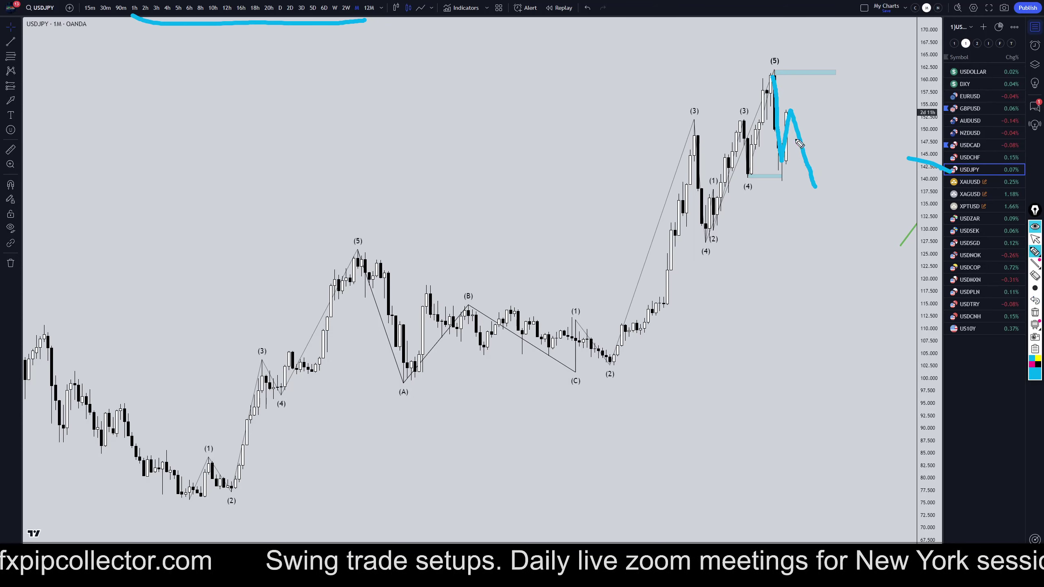
{"action": "mouse_move", "coordinate": [776, 73]}
{"action": "left_mouse_down"}
{"action": "mouse_move", "coordinate": [780, 163]}
{"action": "mouse_move", "coordinate": [812, 176]}
{"action": "mouse_move", "coordinate": [834, 249]}
{"action": "mouse_move", "coordinate": [863, 269]}
{"action": "left_mouse_up"}
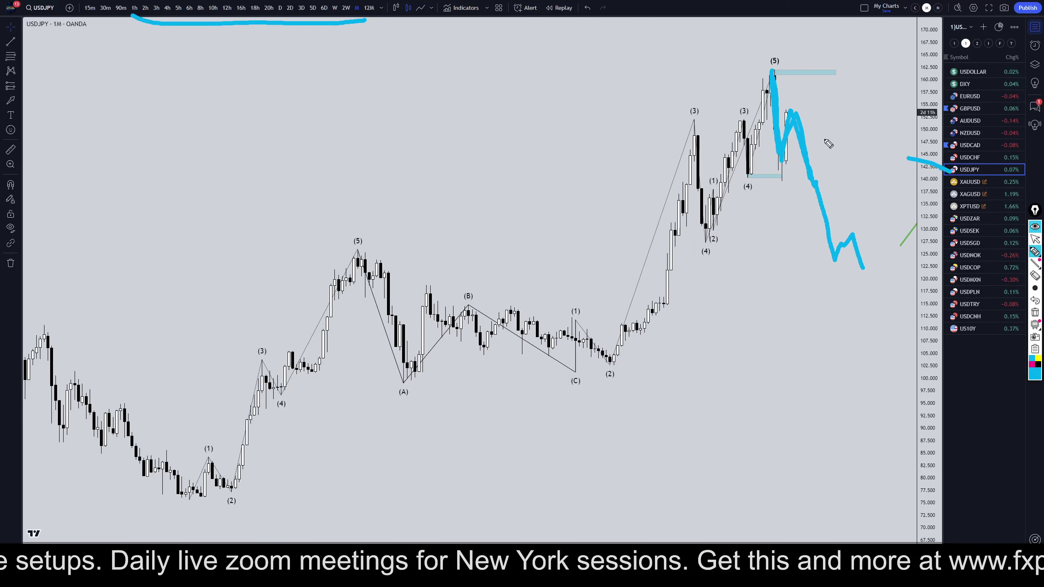
{"action": "mouse_move", "coordinate": [863, 159]}
{"action": "left_mouse_down"}
{"action": "mouse_move", "coordinate": [828, 178]}
{"action": "mouse_move", "coordinate": [864, 176]}
{"action": "left_mouse_up"}
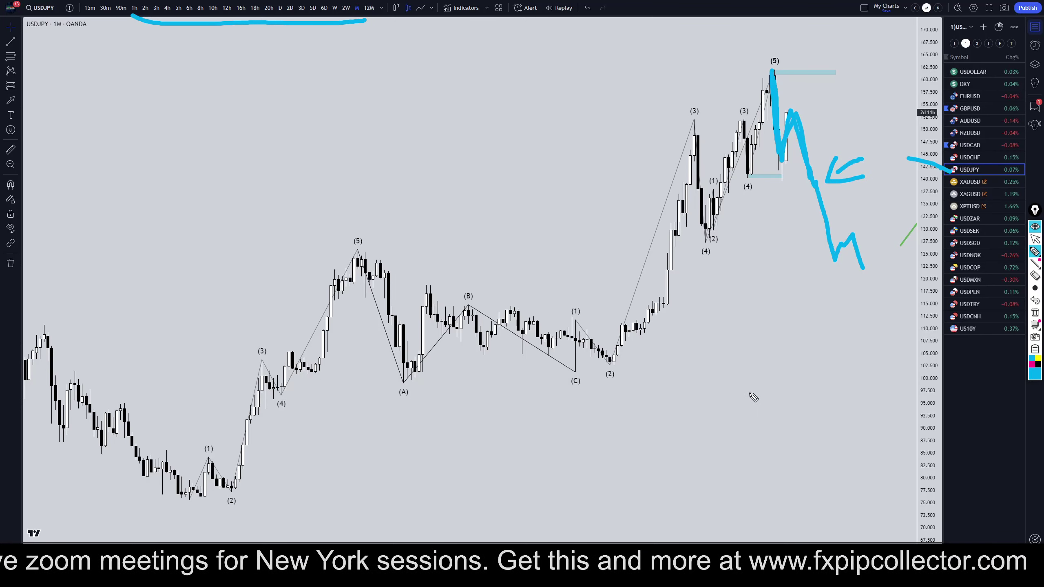
{"action": "left_click", "coordinate": [1035, 312]}
- On the weekly chart, circle the (B) label with the highlighter, then erase it
{"action": "left_click", "coordinate": [1035, 238]}
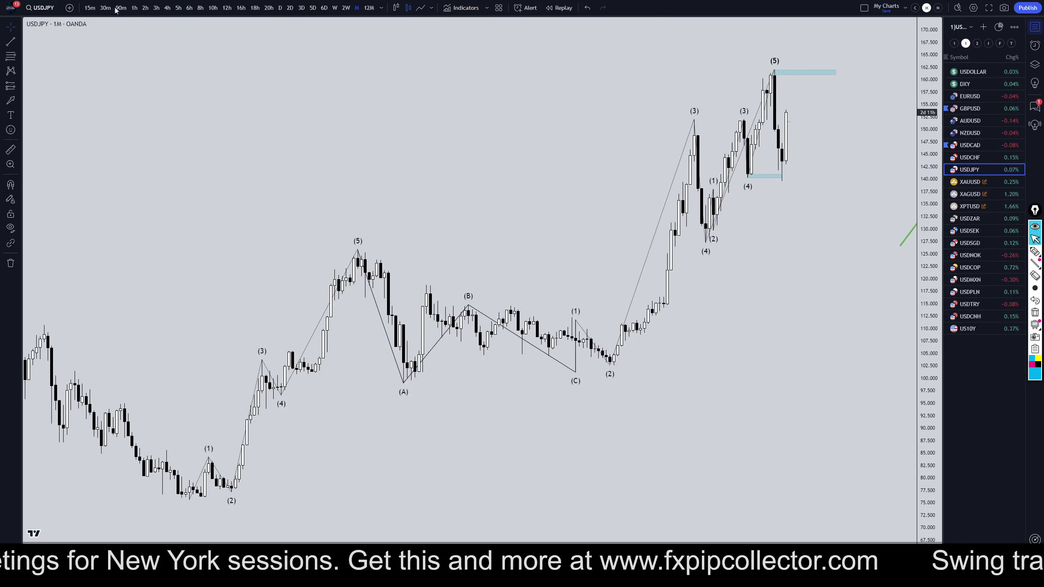
{"action": "left_click", "coordinate": [334, 7]}
{"action": "left_click", "coordinate": [1035, 251]}
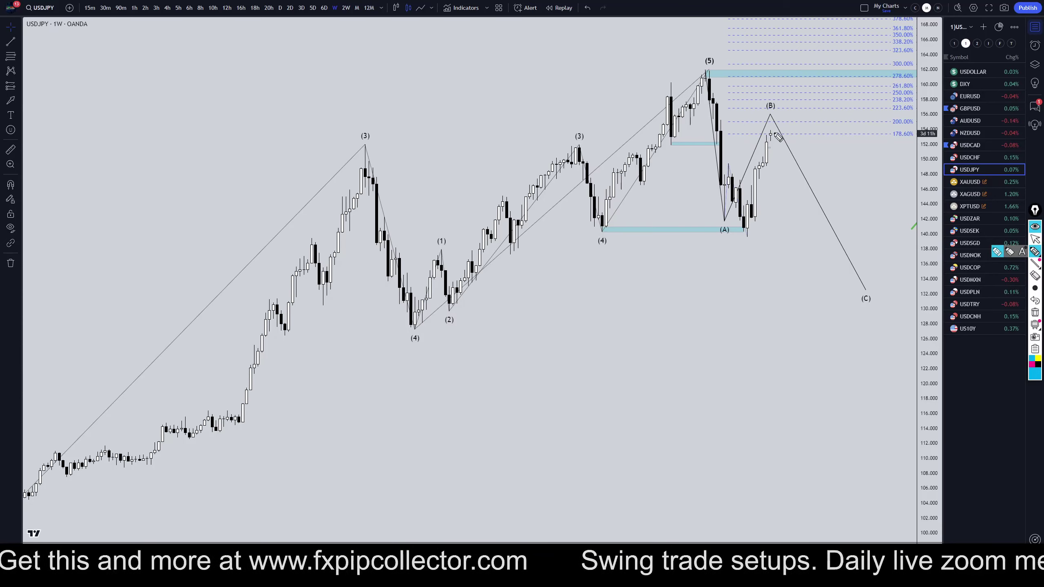
{"action": "mouse_move", "coordinate": [773, 101]}
{"action": "left_mouse_down"}
{"action": "mouse_move", "coordinate": [759, 108]}
{"action": "mouse_move", "coordinate": [782, 97]}
{"action": "mouse_move", "coordinate": [783, 73]}
{"action": "mouse_move", "coordinate": [812, 92]}
{"action": "left_mouse_up"}
{"action": "left_click", "coordinate": [1035, 312]}
- Switch the chart to the daily timeframe with the highlighter ready
{"action": "left_click", "coordinate": [1035, 239]}
{"action": "left_click", "coordinate": [281, 7]}
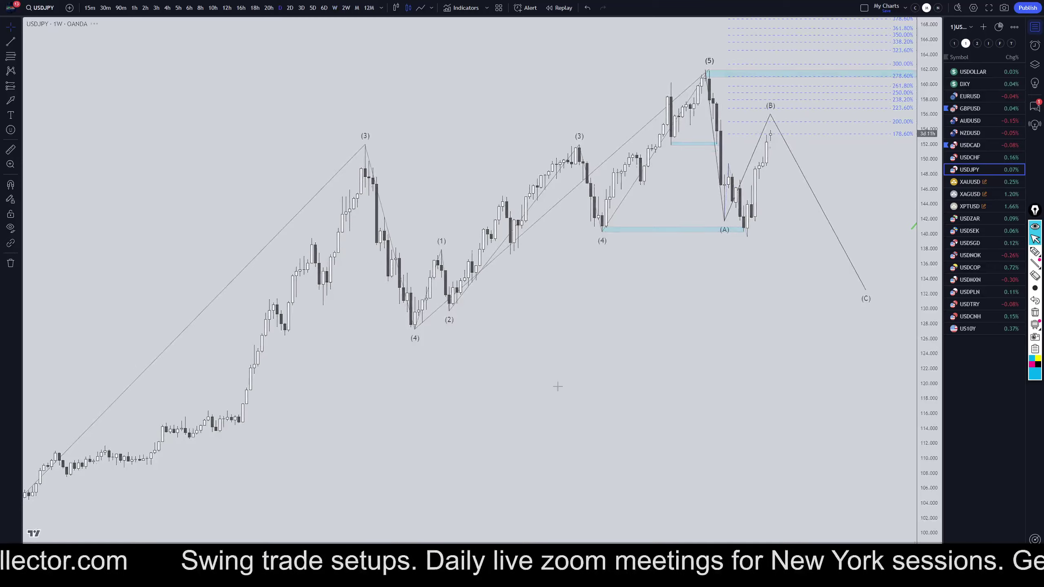
{"action": "left_click", "coordinate": [1035, 251]}
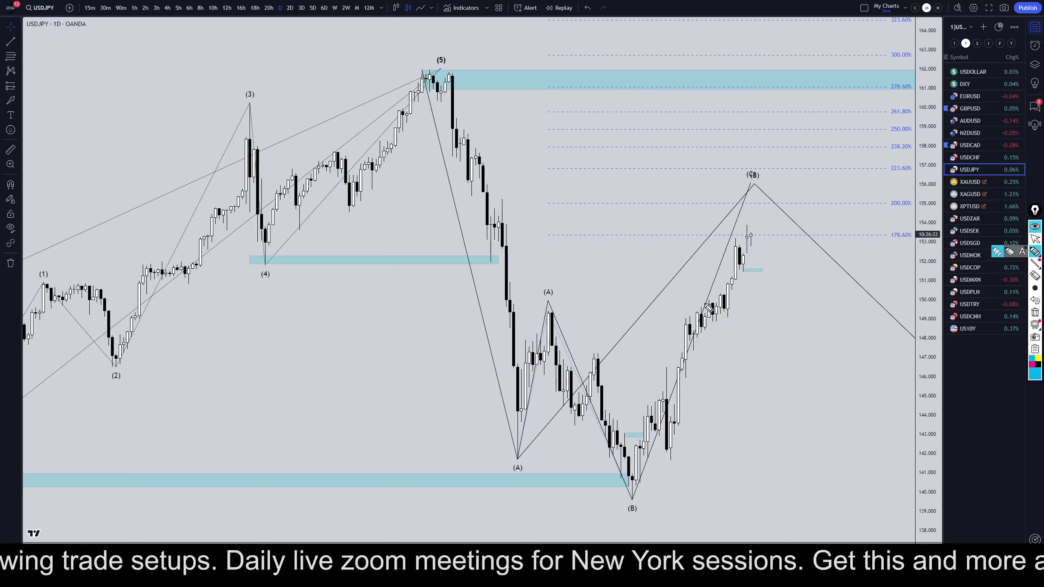
{"action": "mouse_move", "coordinate": [510, 452]}
{"action": "left_mouse_down"}
{"action": "mouse_move", "coordinate": [527, 491]}
{"action": "mouse_move", "coordinate": [509, 451]}
{"action": "mouse_move", "coordinate": [543, 361]}
{"action": "mouse_move", "coordinate": [549, 309]}
{"action": "mouse_move", "coordinate": [569, 407]}
{"action": "mouse_move", "coordinate": [607, 394]}
{"action": "mouse_move", "coordinate": [635, 488]}
{"action": "mouse_move", "coordinate": [666, 504]}
{"action": "left_mouse_up"}
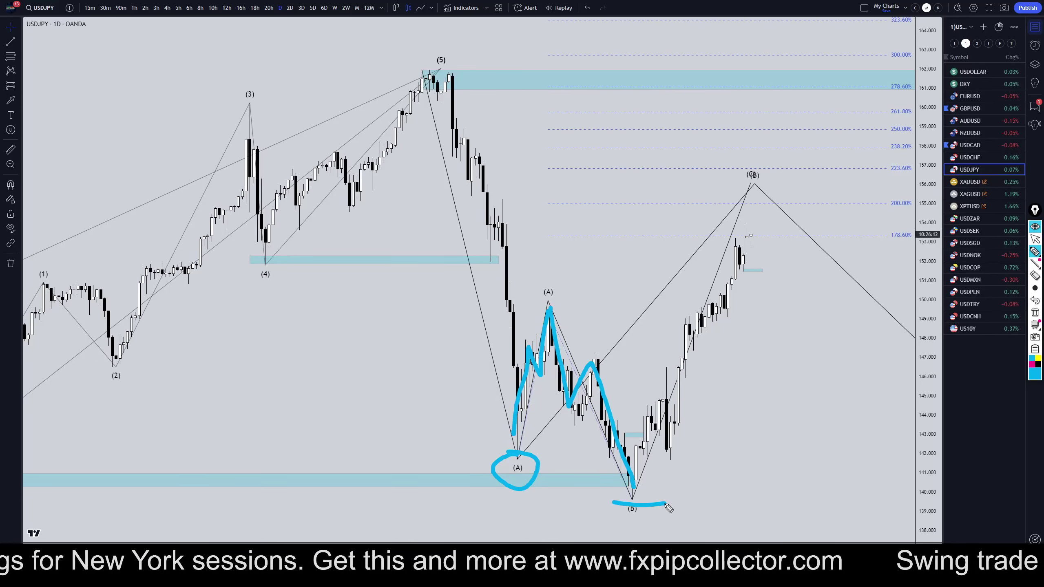
{"action": "left_click_drag", "start_coordinate": [507, 452], "coordinate": [567, 457]}
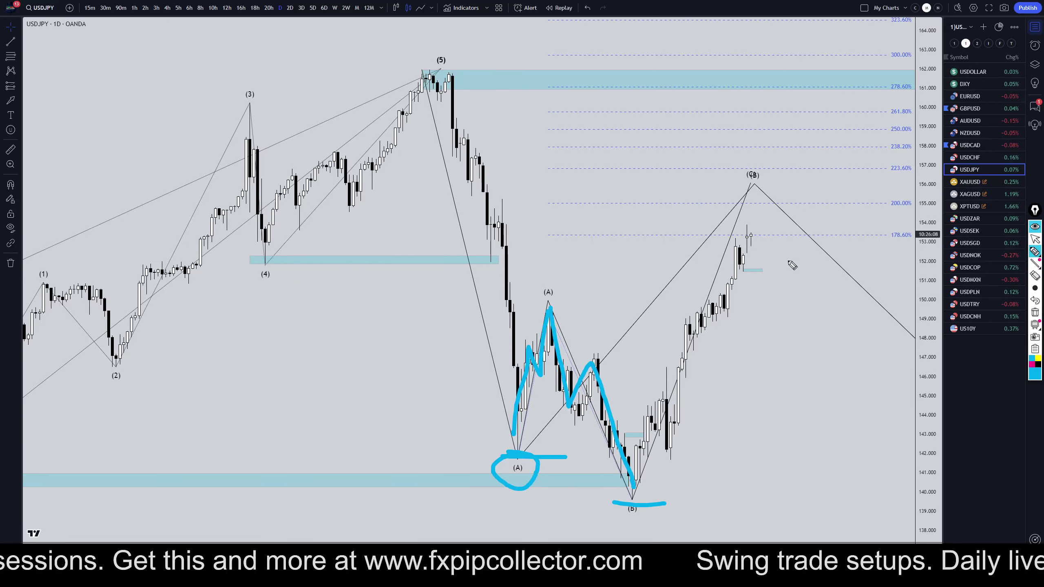
{"action": "left_click_drag", "start_coordinate": [895, 227], "coordinate": [884, 239]}
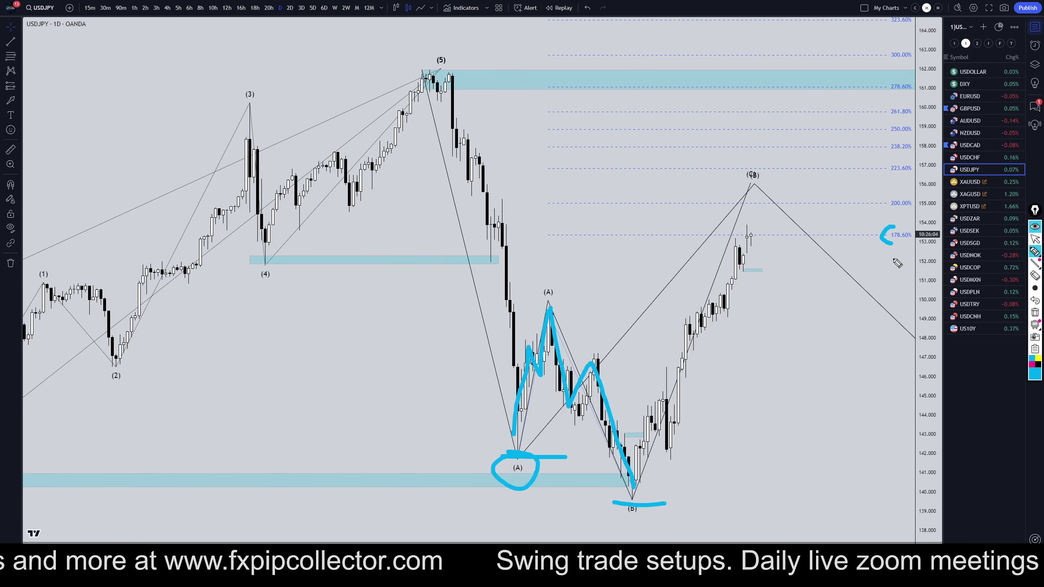
{"action": "mouse_move", "coordinate": [889, 78]}
{"action": "left_mouse_down"}
{"action": "mouse_move", "coordinate": [880, 89]}
{"action": "mouse_move", "coordinate": [892, 98]}
{"action": "left_mouse_up"}
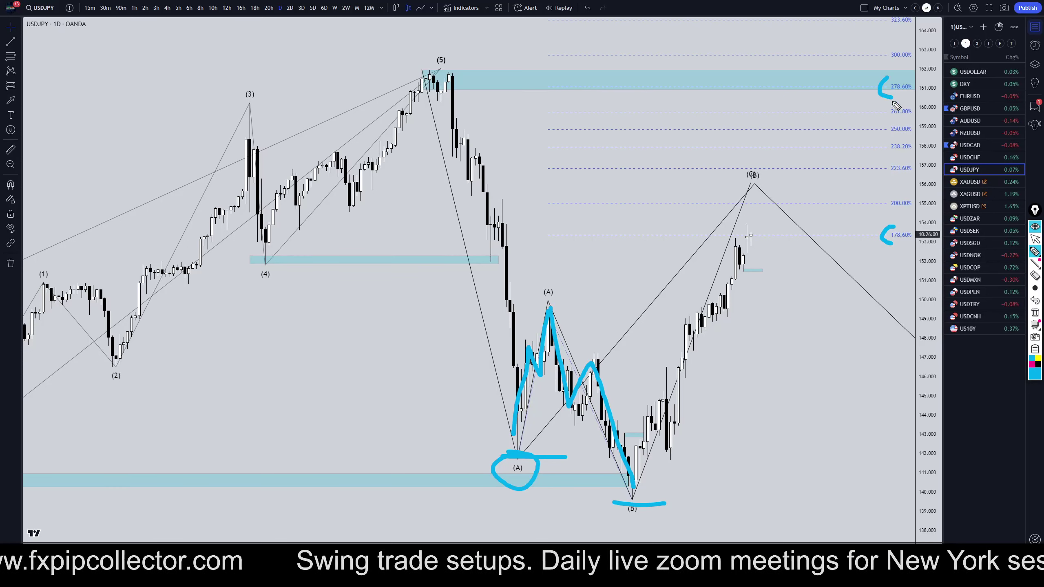
{"action": "left_click_drag", "start_coordinate": [890, 100], "coordinate": [902, 119]}
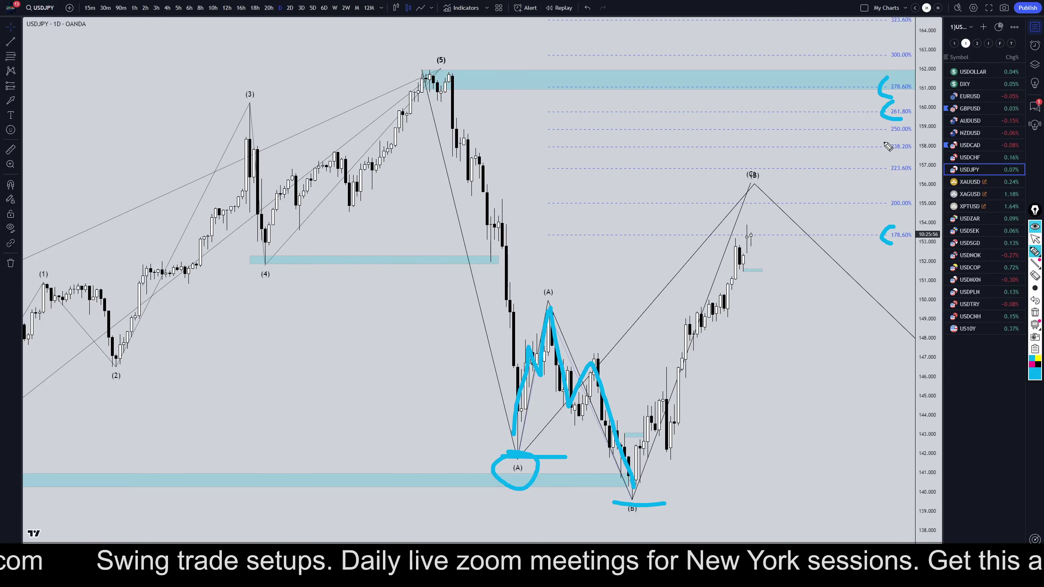
{"action": "left_click_drag", "start_coordinate": [855, 230], "coordinate": [867, 235]}
{"action": "left_click_drag", "start_coordinate": [858, 218], "coordinate": [865, 235]}
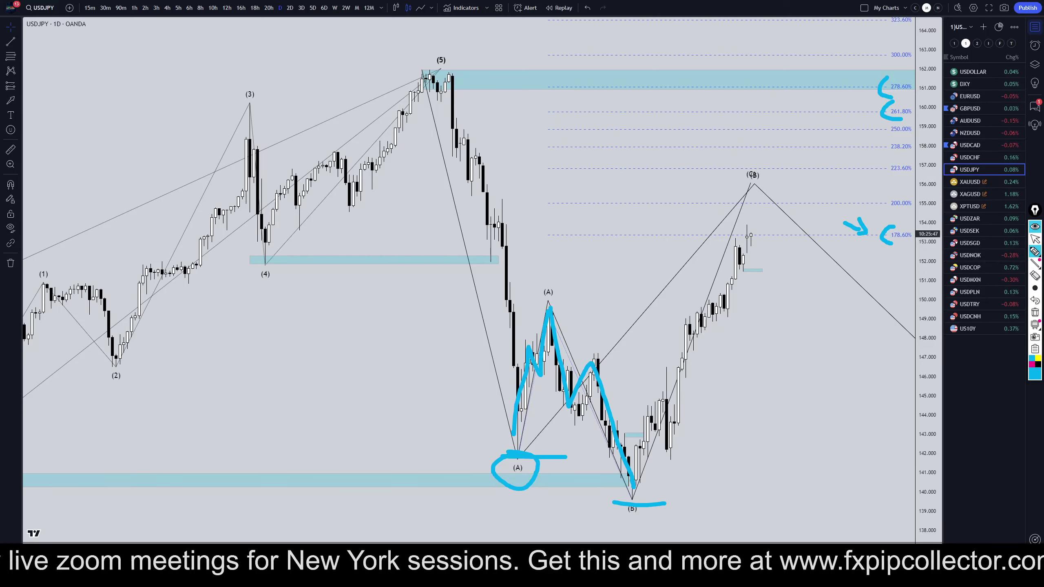
{"action": "left_click", "coordinate": [1035, 313]}
{"action": "left_click", "coordinate": [1034, 241]}
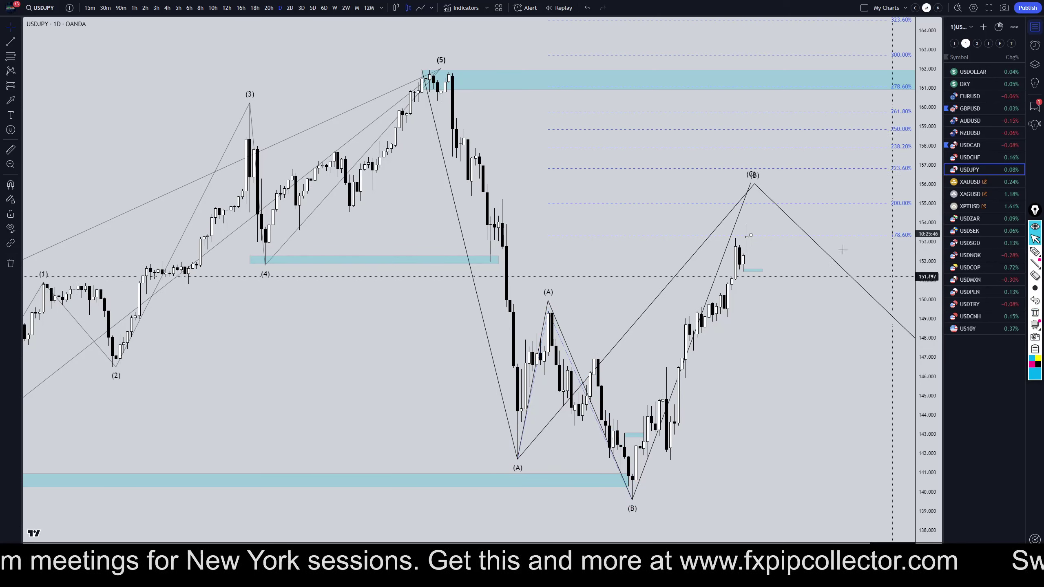
- On the 4-hour chart, highlight the support zone below the peak
{"action": "left_click", "coordinate": [167, 8]}
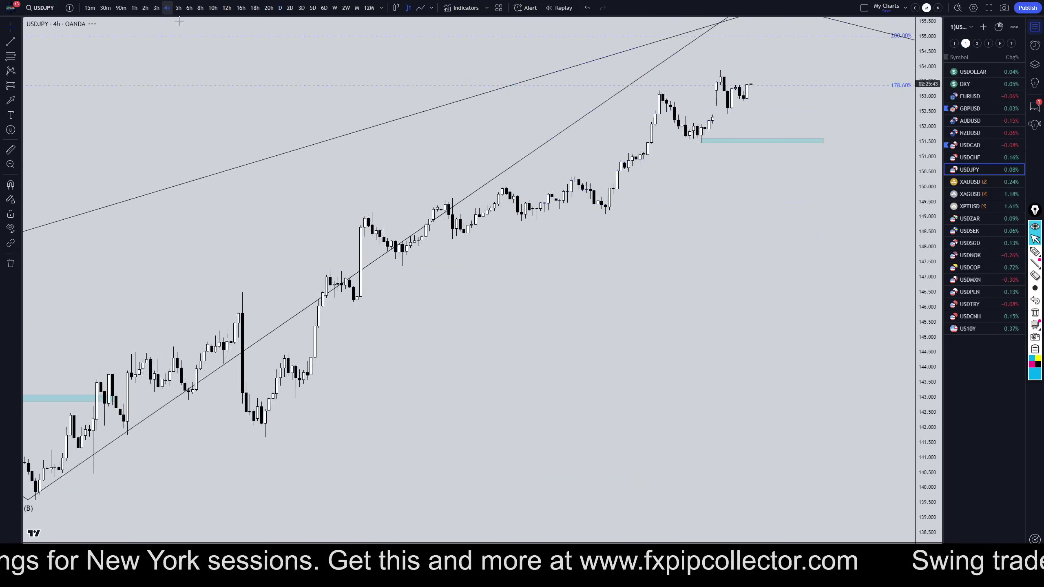
{"action": "left_click_drag", "start_coordinate": [685, 197], "coordinate": [724, 153]}
{"action": "left_click", "coordinate": [1034, 251]}
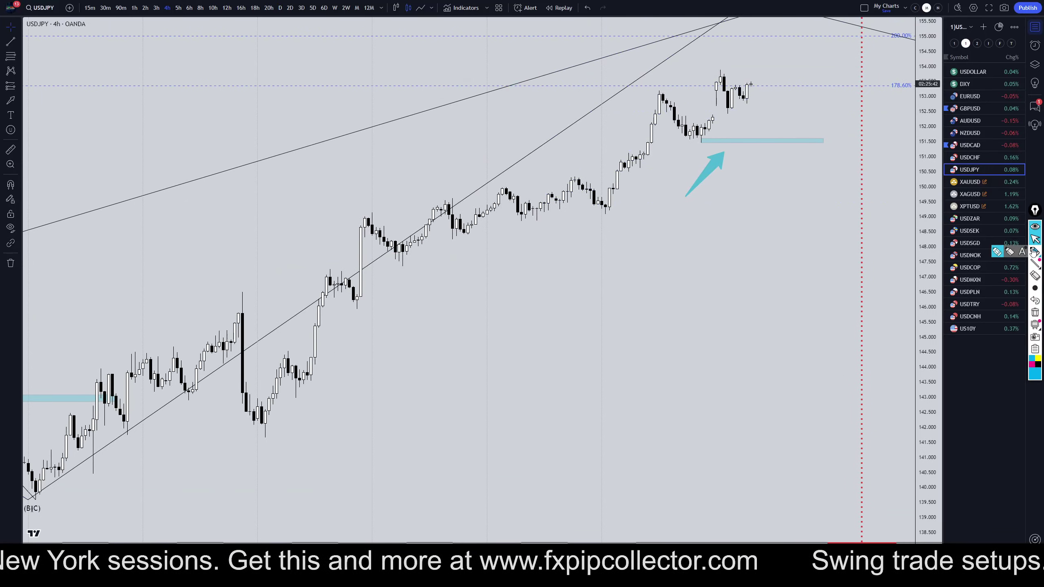
{"action": "left_click_drag", "start_coordinate": [696, 141], "coordinate": [835, 142]}
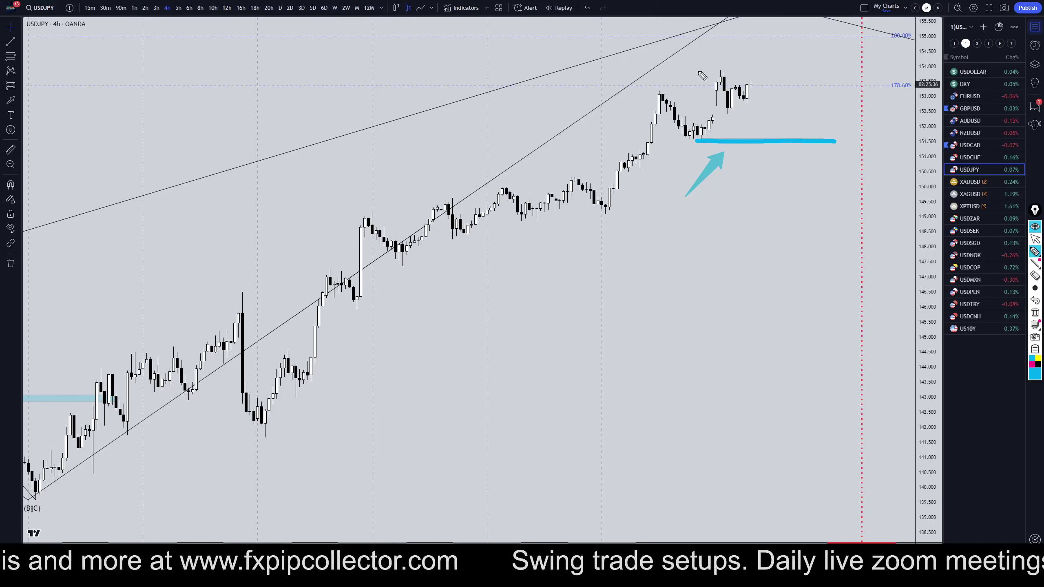
{"action": "mouse_move", "coordinate": [698, 142]}
{"action": "left_mouse_down"}
{"action": "mouse_move", "coordinate": [838, 144]}
{"action": "mouse_move", "coordinate": [674, 146]}
{"action": "left_mouse_up"}
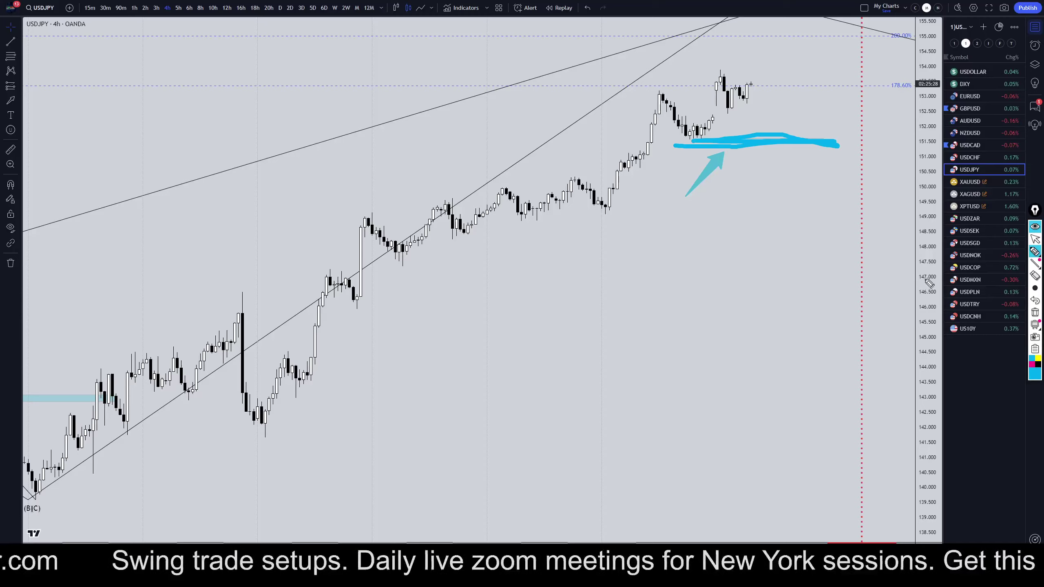
- Undo both highlight strokes and switch the chart to the 1-hour timeframe
{"action": "left_click", "coordinate": [1035, 300]}
{"action": "left_click", "coordinate": [1035, 240]}
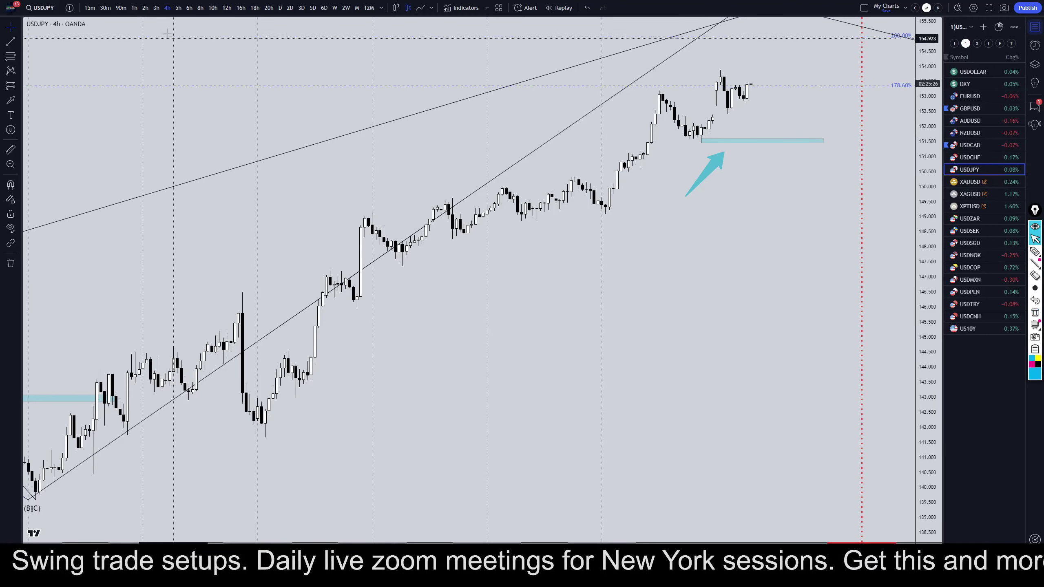
{"action": "left_click", "coordinate": [135, 8]}
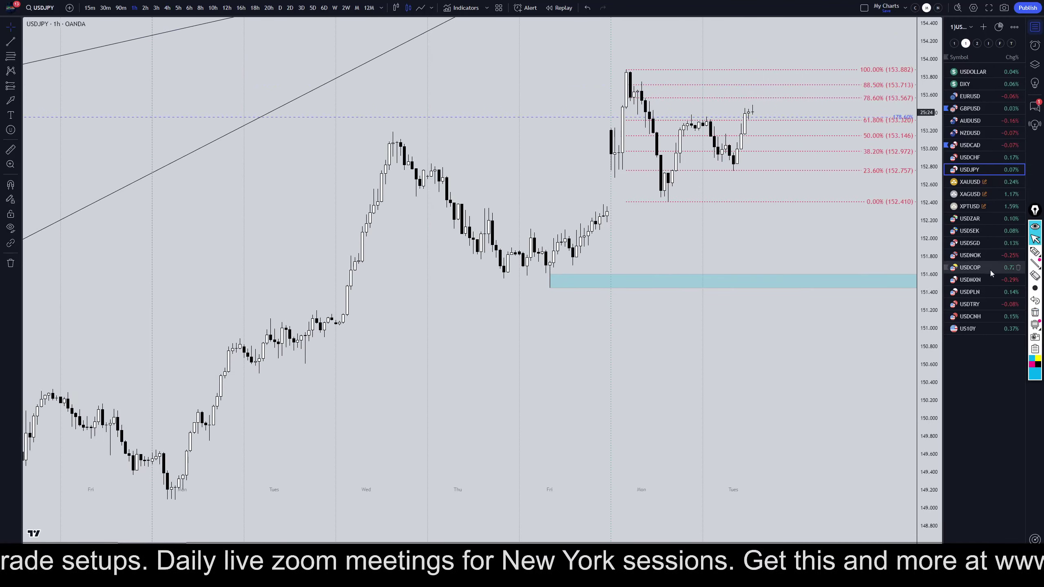
- Mark the swing high at 100% and swing low at 0%, and write the A label
{"action": "left_click", "coordinate": [1034, 252]}
{"action": "left_click_drag", "start_coordinate": [609, 67], "coordinate": [686, 71]}
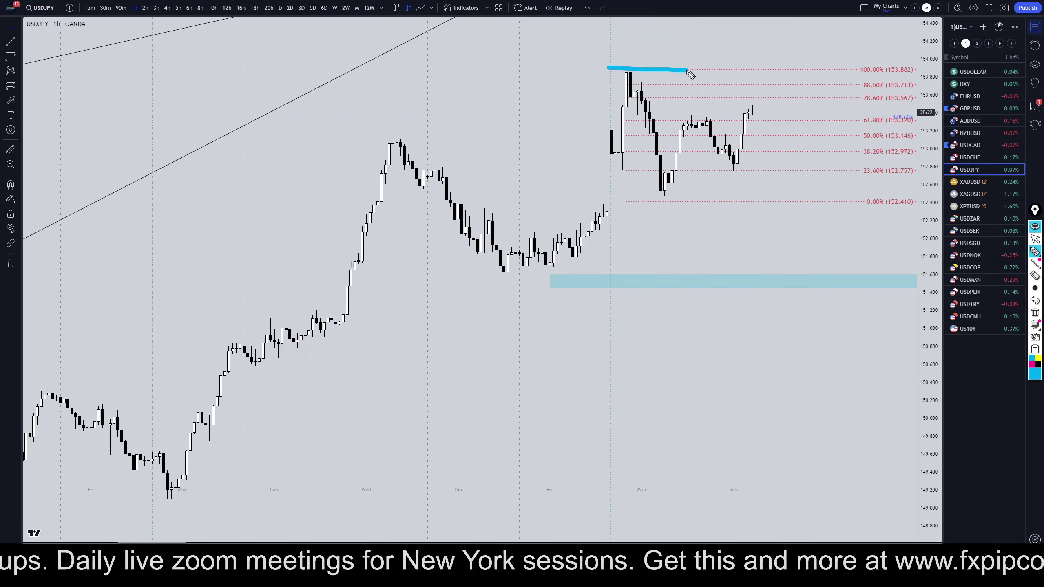
{"action": "left_click_drag", "start_coordinate": [638, 205], "coordinate": [697, 206]}
{"action": "mouse_move", "coordinate": [654, 247]}
{"action": "left_mouse_down"}
{"action": "mouse_move", "coordinate": [676, 249]}
{"action": "mouse_move", "coordinate": [673, 235]}
{"action": "mouse_move", "coordinate": [663, 287]}
{"action": "left_mouse_up"}
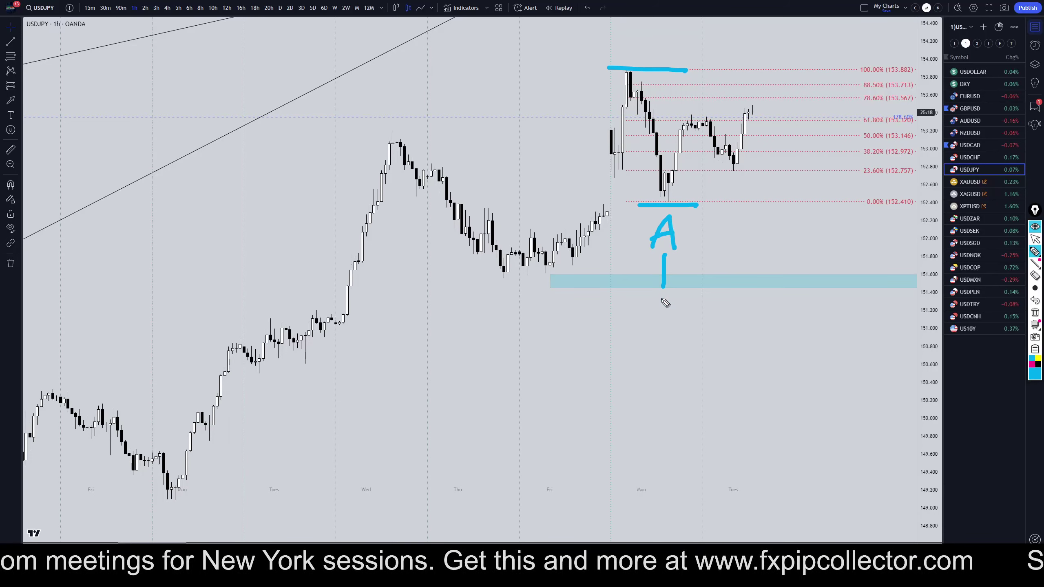
- Trace the rise from A to a labelled B, an upward arrow, and a drop and rise from B
{"action": "mouse_move", "coordinate": [665, 193]}
{"action": "left_mouse_down"}
{"action": "mouse_move", "coordinate": [748, 134]}
{"action": "mouse_move", "coordinate": [759, 105]}
{"action": "left_mouse_up"}
{"action": "left_click_drag", "start_coordinate": [742, 49], "coordinate": [736, 69]}
{"action": "mouse_move", "coordinate": [725, 26]}
{"action": "left_mouse_down"}
{"action": "mouse_move", "coordinate": [729, 38]}
{"action": "mouse_move", "coordinate": [750, 36]}
{"action": "left_mouse_up"}
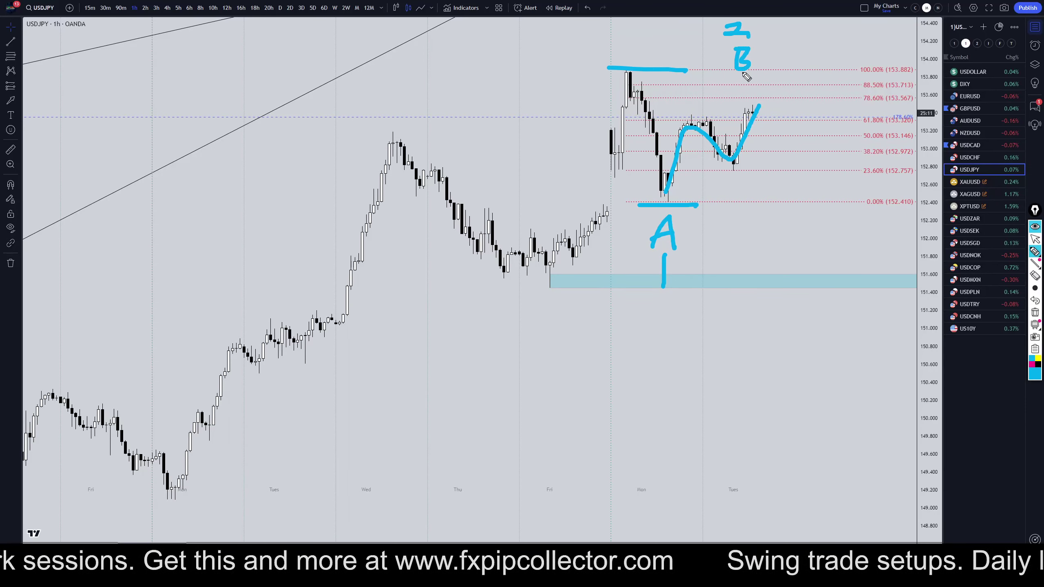
{"action": "mouse_move", "coordinate": [589, 516]}
{"action": "left_mouse_down"}
{"action": "mouse_move", "coordinate": [636, 423]}
{"action": "mouse_move", "coordinate": [649, 485]}
{"action": "left_mouse_up"}
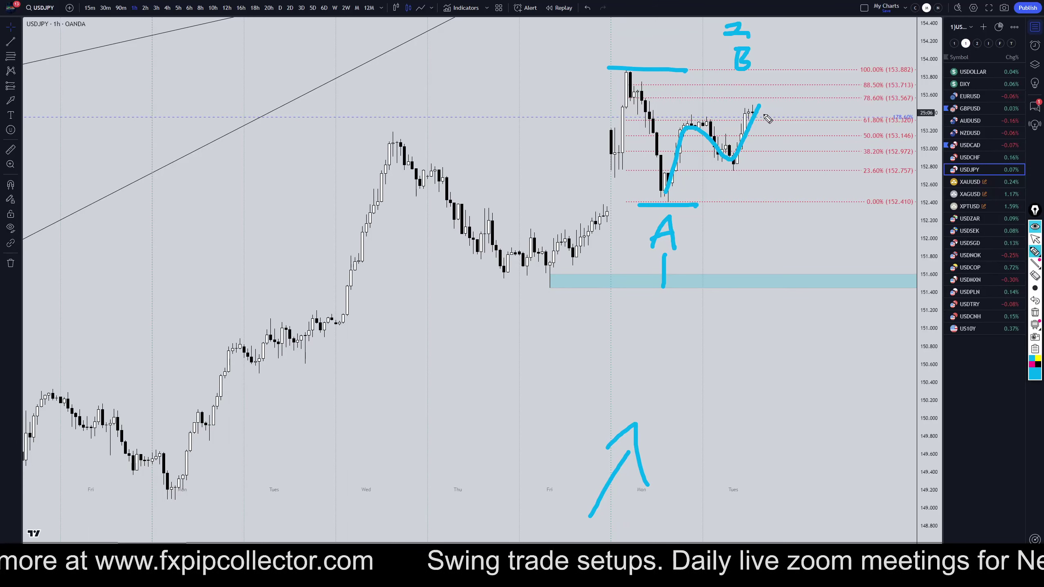
{"action": "mouse_move", "coordinate": [764, 111]}
{"action": "left_mouse_down"}
{"action": "mouse_move", "coordinate": [787, 177]}
{"action": "mouse_move", "coordinate": [828, 232]}
{"action": "left_mouse_up"}
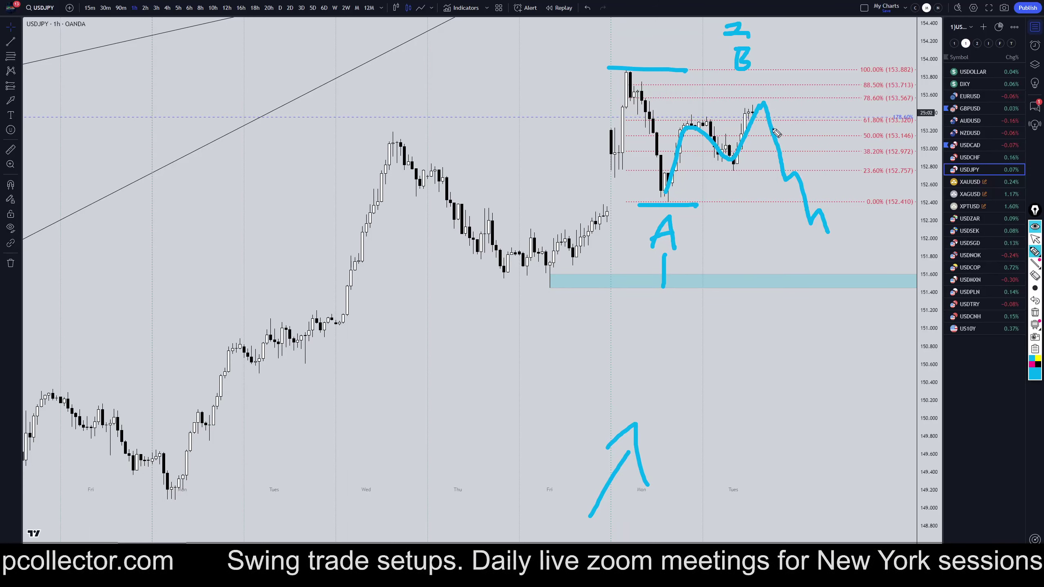
{"action": "left_click_drag", "start_coordinate": [762, 109], "coordinate": [844, 1]}
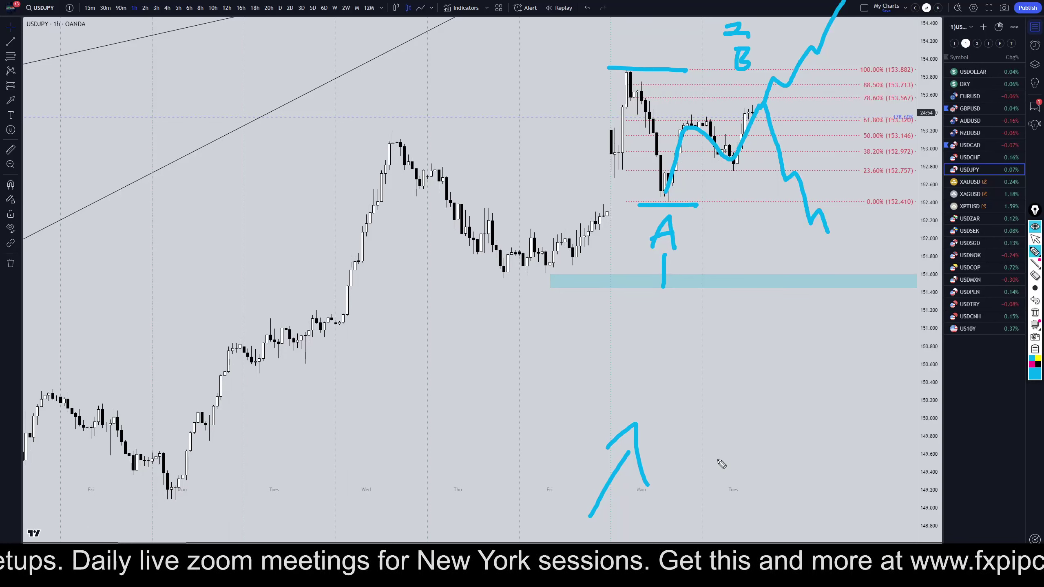
- Replace the rising stroke with a drop to the support zone, a line along it, and a bounce
{"action": "left_click", "coordinate": [1035, 300]}
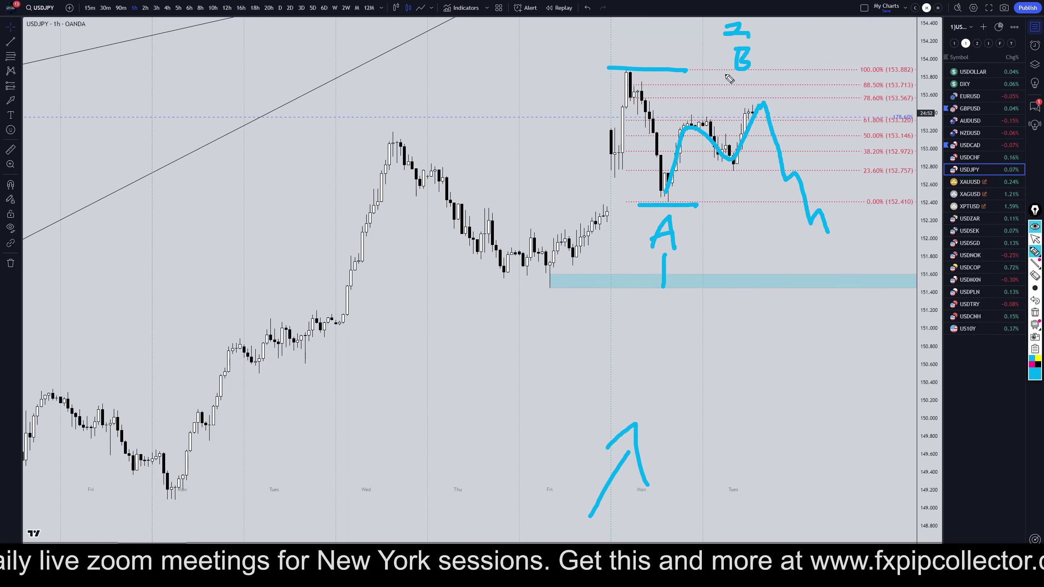
{"action": "mouse_move", "coordinate": [781, 181]}
{"action": "left_mouse_down"}
{"action": "mouse_move", "coordinate": [812, 234]}
{"action": "mouse_move", "coordinate": [831, 238]}
{"action": "mouse_move", "coordinate": [857, 306]}
{"action": "left_mouse_up"}
{"action": "left_click_drag", "start_coordinate": [538, 290], "coordinate": [937, 284]}
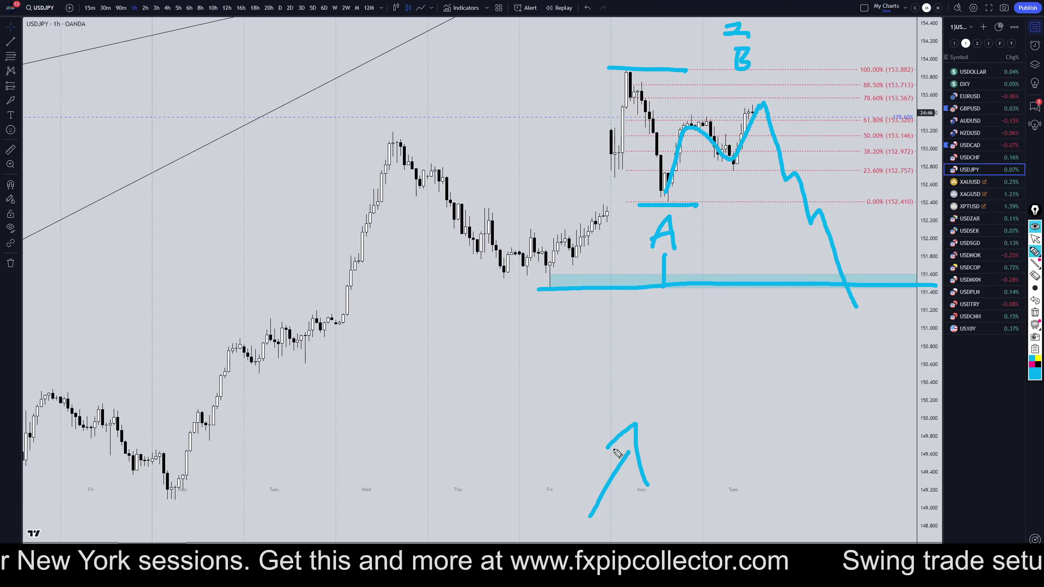
{"action": "mouse_move", "coordinate": [859, 310]}
{"action": "left_mouse_down"}
{"action": "mouse_move", "coordinate": [911, 273]}
{"action": "mouse_move", "coordinate": [980, 541]}
{"action": "left_mouse_up"}
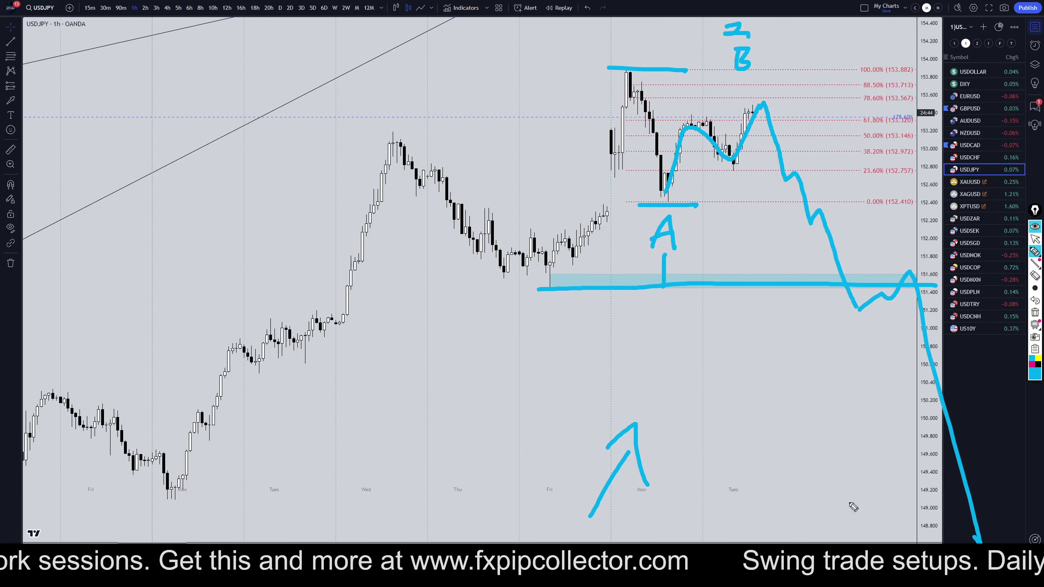
- Reinforce the swing-high and support lines, sketch the rebound to 0%, and mark the earlier low near 149
{"action": "left_click_drag", "start_coordinate": [602, 74], "coordinate": [685, 82]}
{"action": "left_click_drag", "start_coordinate": [524, 292], "coordinate": [599, 299]}
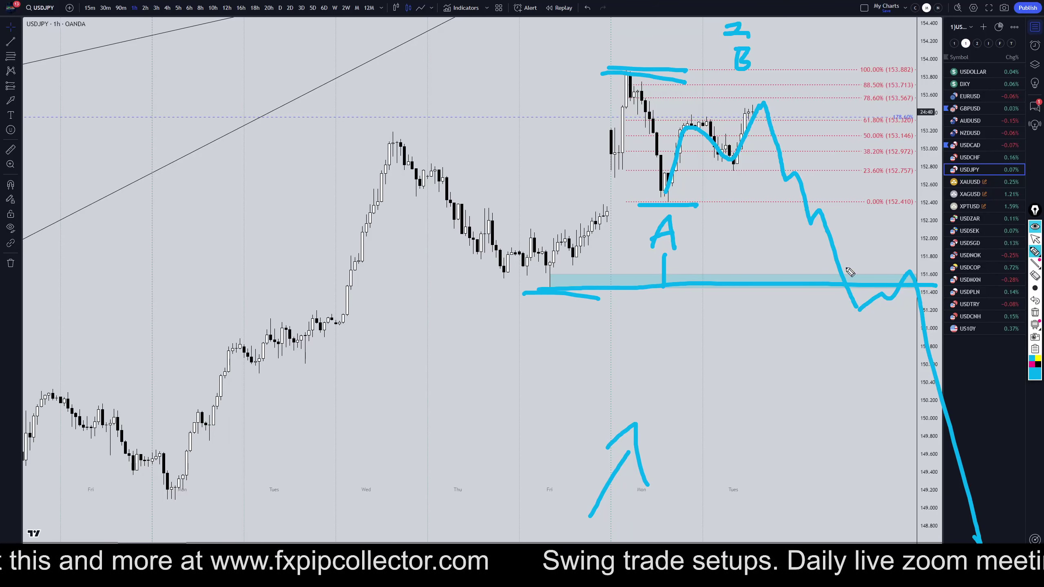
{"action": "mouse_move", "coordinate": [830, 240]}
{"action": "left_mouse_down"}
{"action": "mouse_move", "coordinate": [847, 190]}
{"action": "mouse_move", "coordinate": [877, 212]}
{"action": "mouse_move", "coordinate": [898, 169]}
{"action": "mouse_move", "coordinate": [937, 2]}
{"action": "left_mouse_up"}
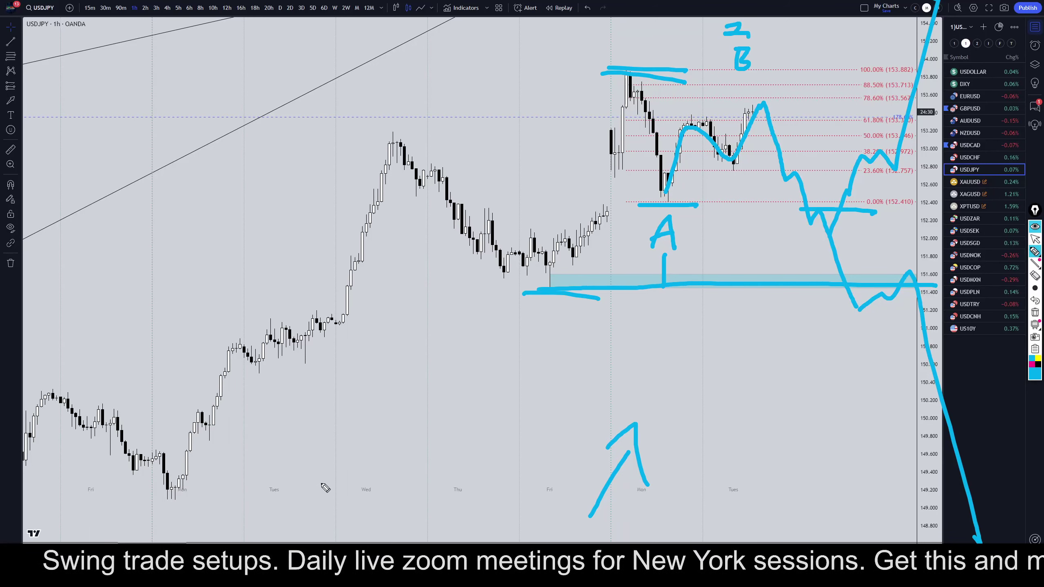
{"action": "mouse_move", "coordinate": [307, 495]}
{"action": "left_mouse_down"}
{"action": "mouse_move", "coordinate": [176, 509]}
{"action": "mouse_move", "coordinate": [138, 527]}
{"action": "left_mouse_up"}
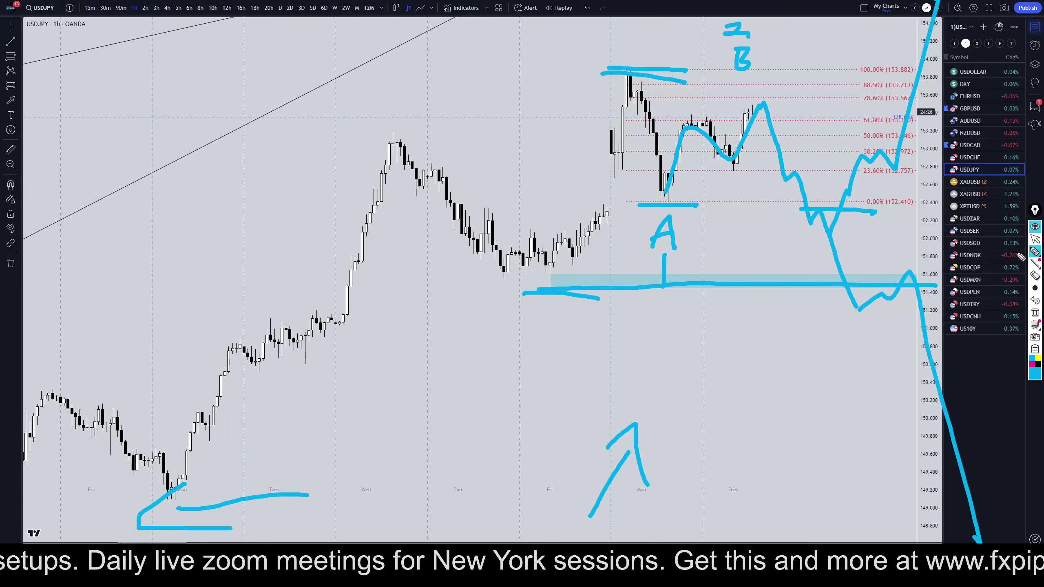